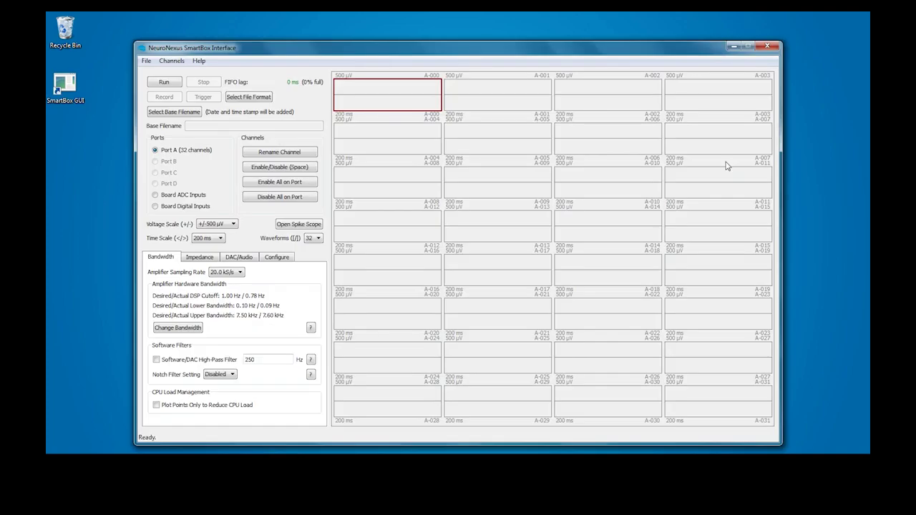
Review the amplifier bandwidth settings and keep the 7500 Hz upper bandwidth unchanged
drag(605, 47, 609, 40)
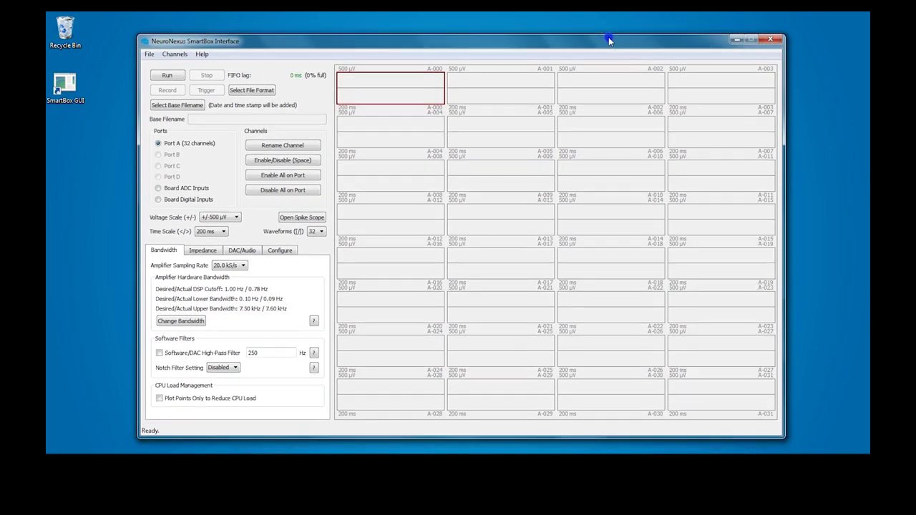
click(198, 322)
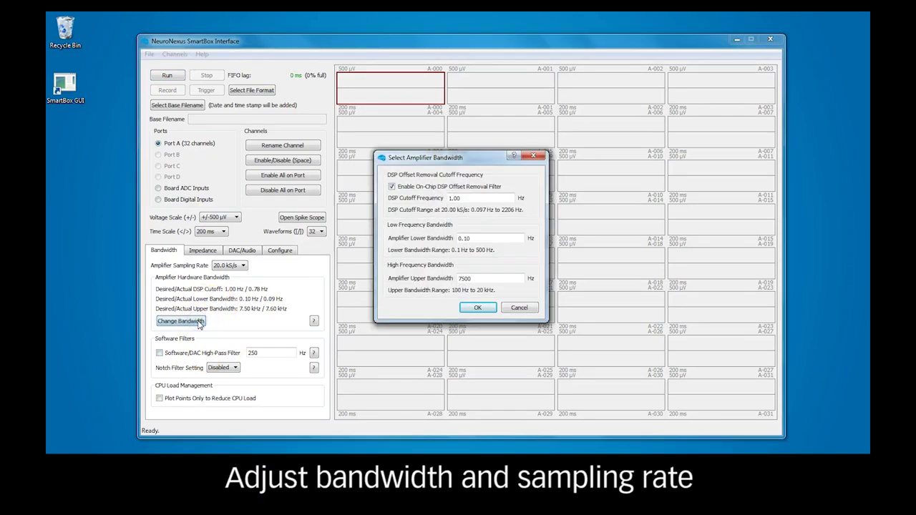
click(499, 196)
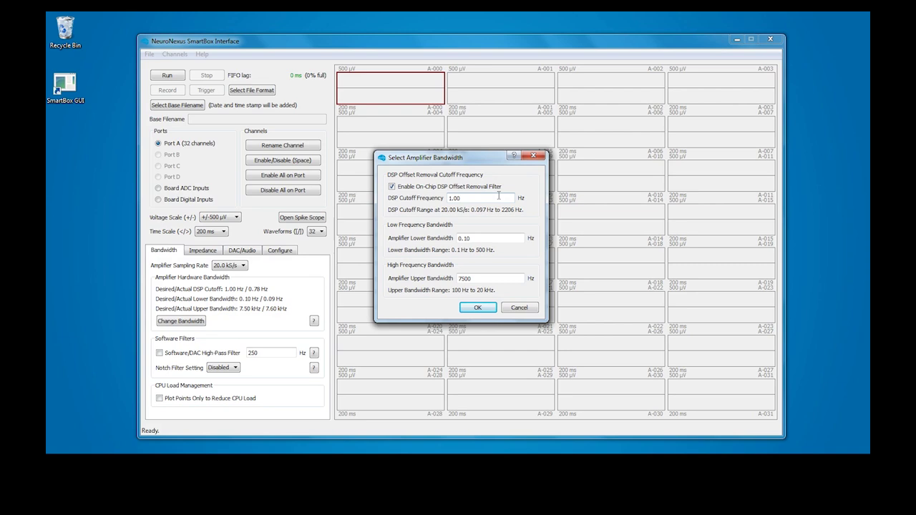
click(477, 239)
click(490, 279)
click(488, 279)
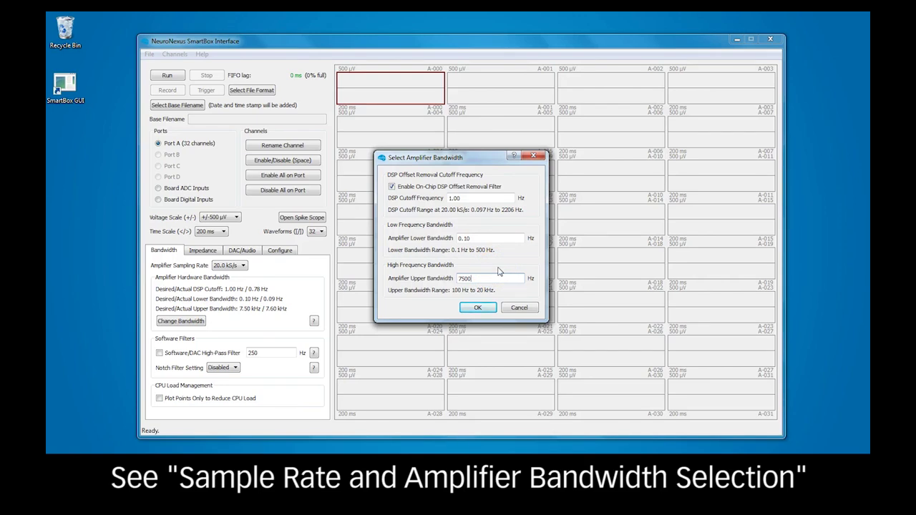
click(478, 308)
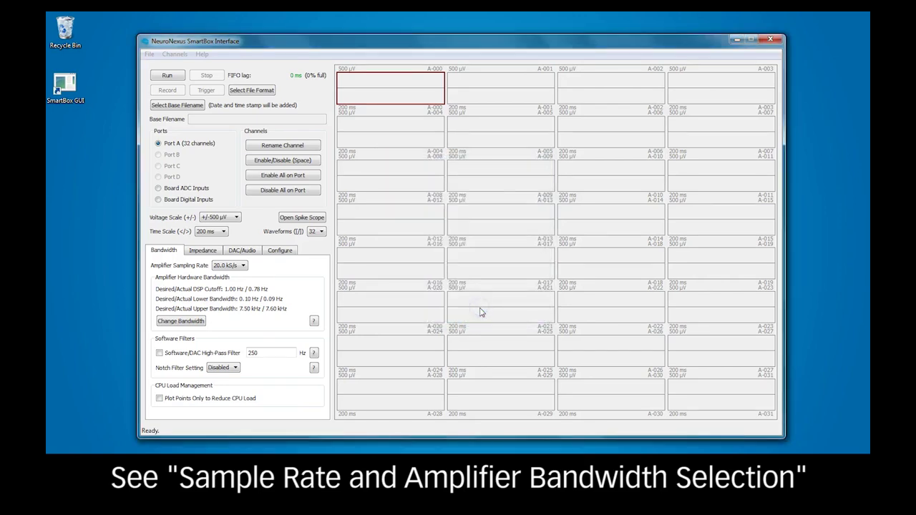
Pick 30.0 kS/s in the Amplifier Sampling Rate list, replacing 20.0 kS/s
click(222, 266)
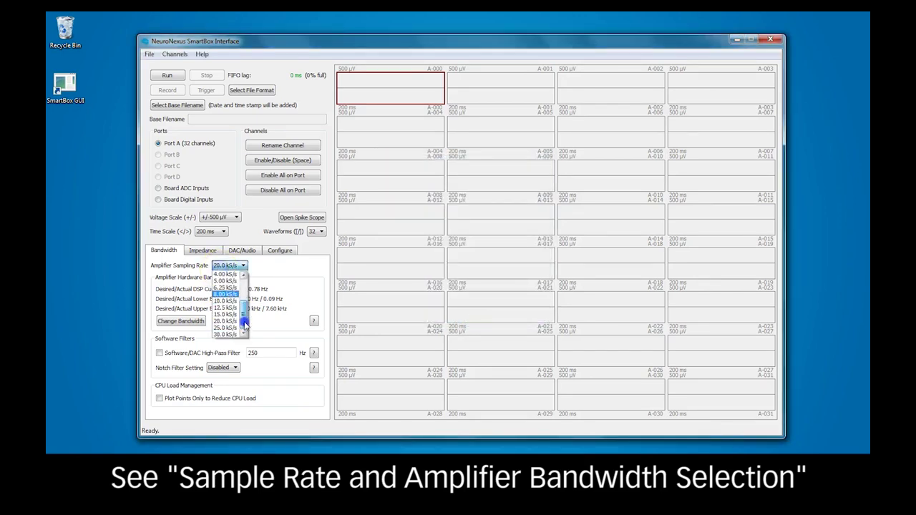
mouse_move(244, 330)
mouse_down()
mouse_move(247, 285)
mouse_move(244, 333)
mouse_up()
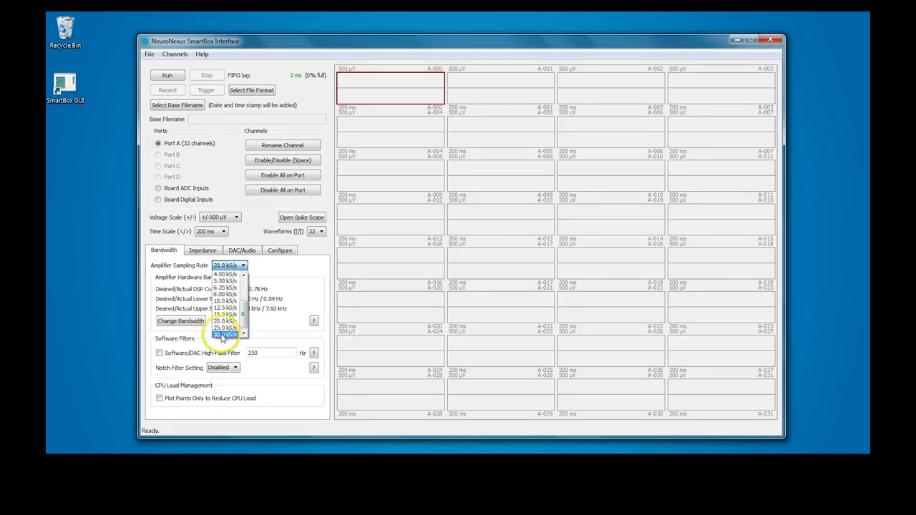
click(222, 321)
scroll(255, 270, down, 2)
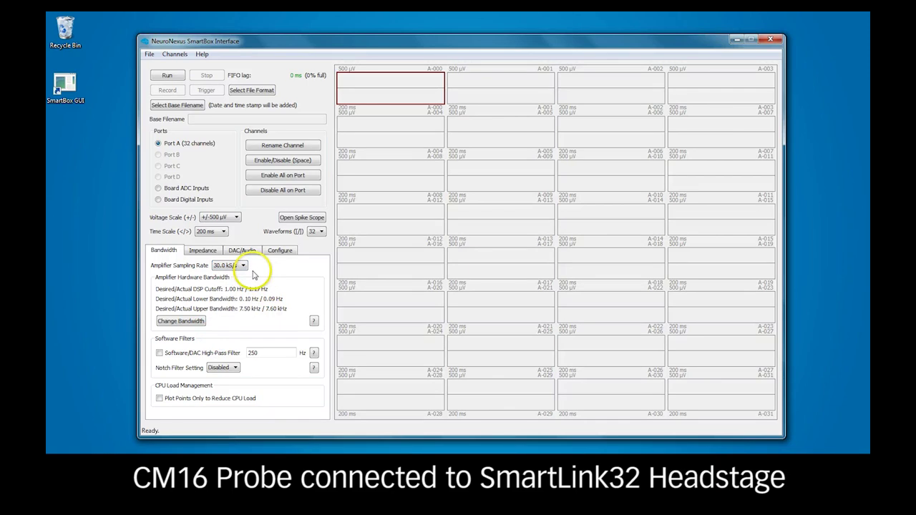
Start live acquisition with Run so traces stream on all 32 Port A channels
click(162, 76)
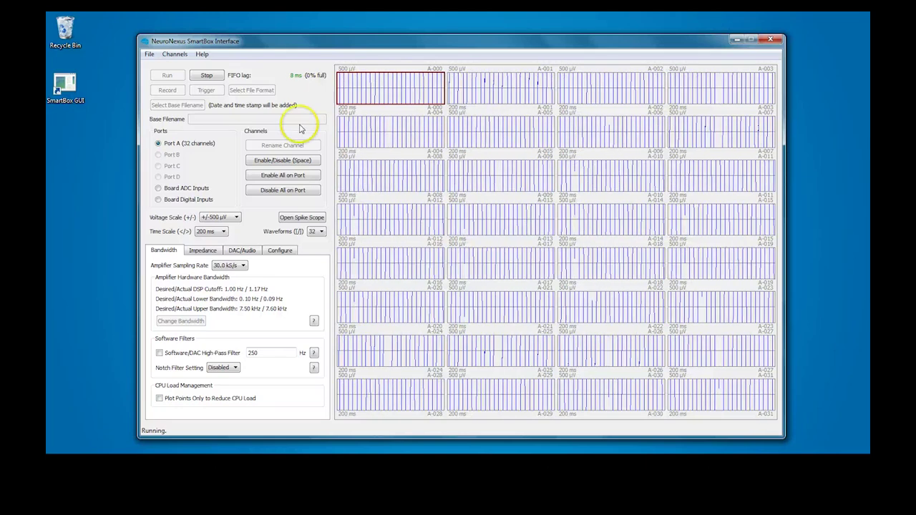
Enable the 250 Hz Software/DAC High-Pass Filter and choose 60 Hz for the notch filter
click(160, 353)
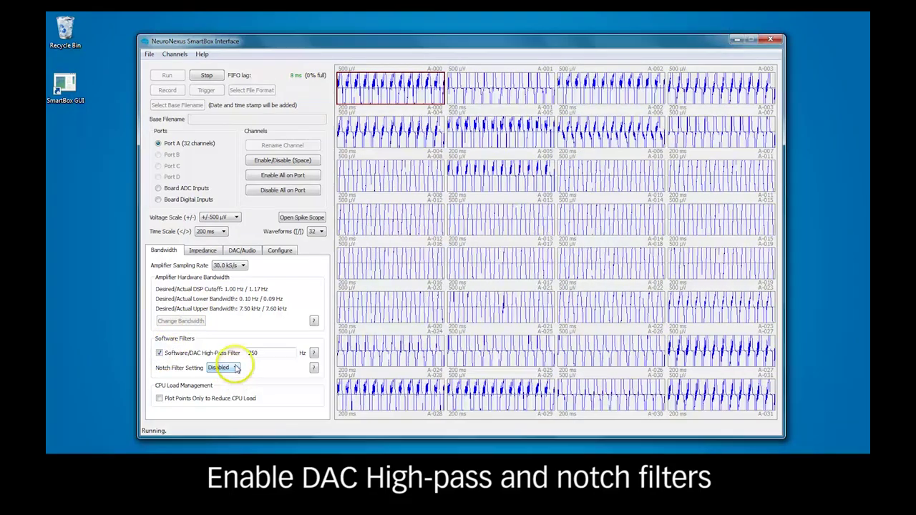
click(228, 367)
click(217, 389)
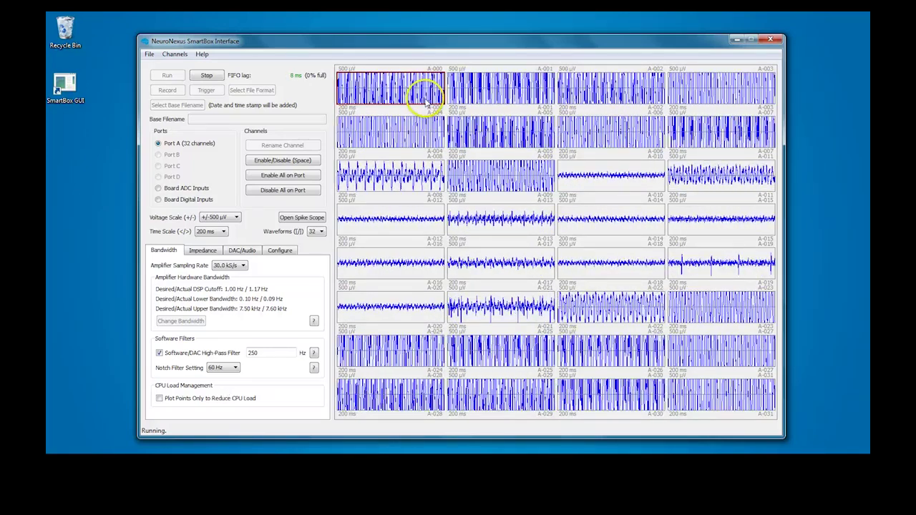
Disable channel A-000 and move through the grid down to channel A-024
key(space)
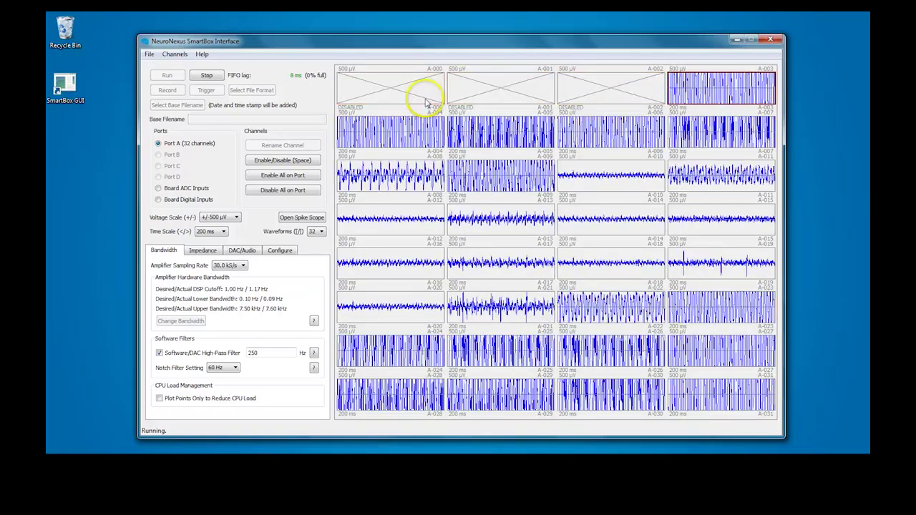
key(Left)
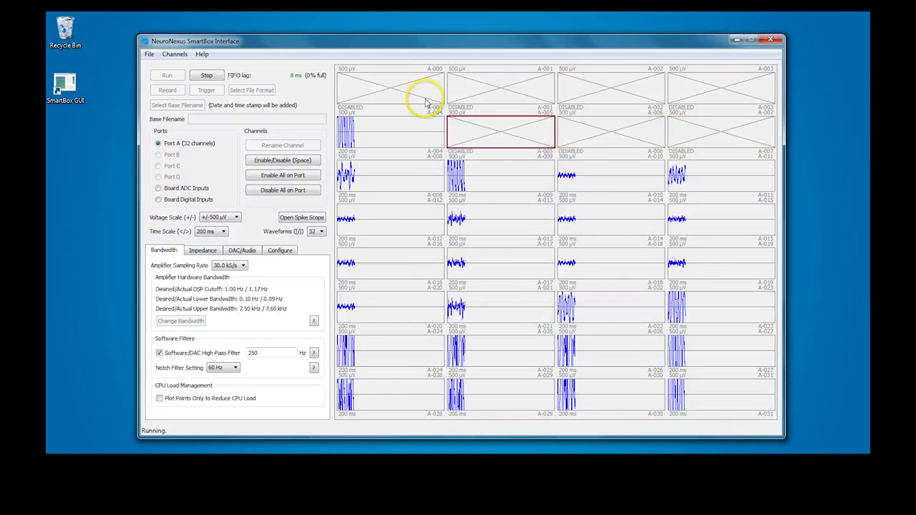
key(Left)
key(Down)
key(Down)
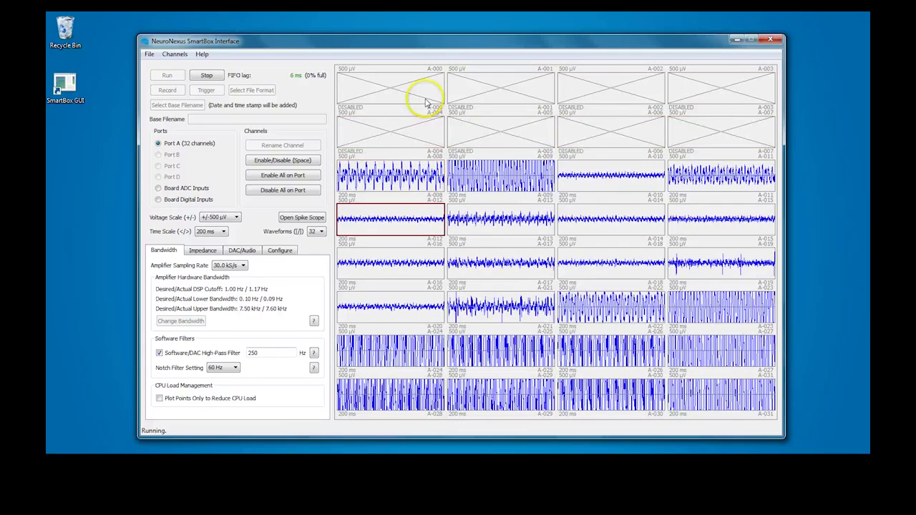
key(Down)
Disable channels A-024 to A-027 and A-029 to A-031 with Space
key(space)
key(Right)
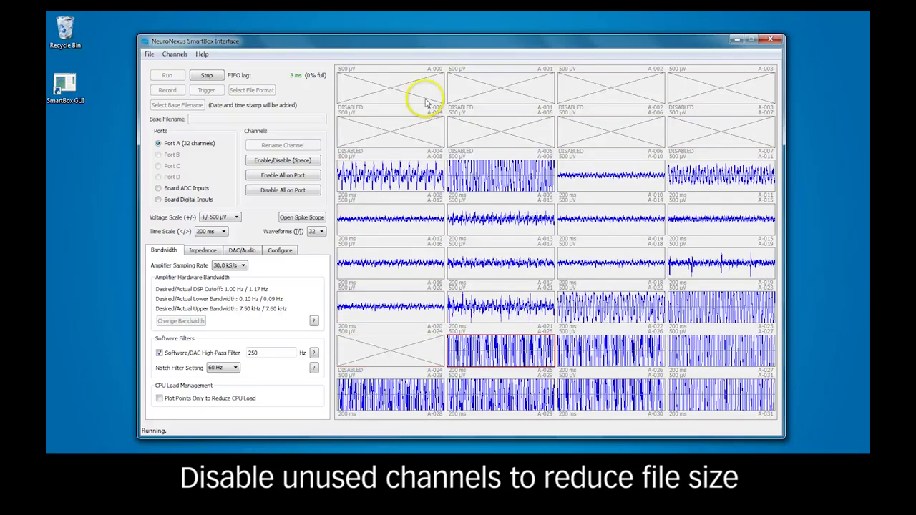
key(space)
key(Right)
key(space)
key(Right)
key(space)
key(Down)
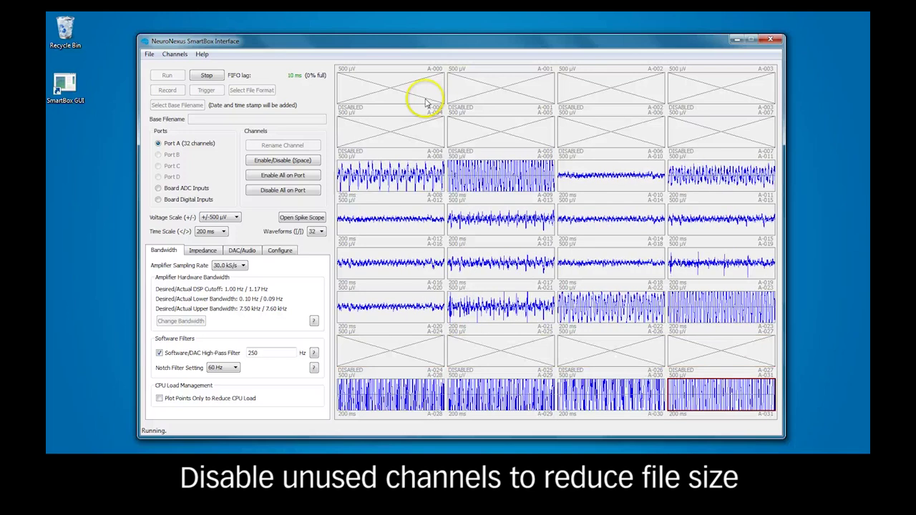
key(space)
key(Left)
key(space)
key(Left)
key(space)
key(Left)
key(space)
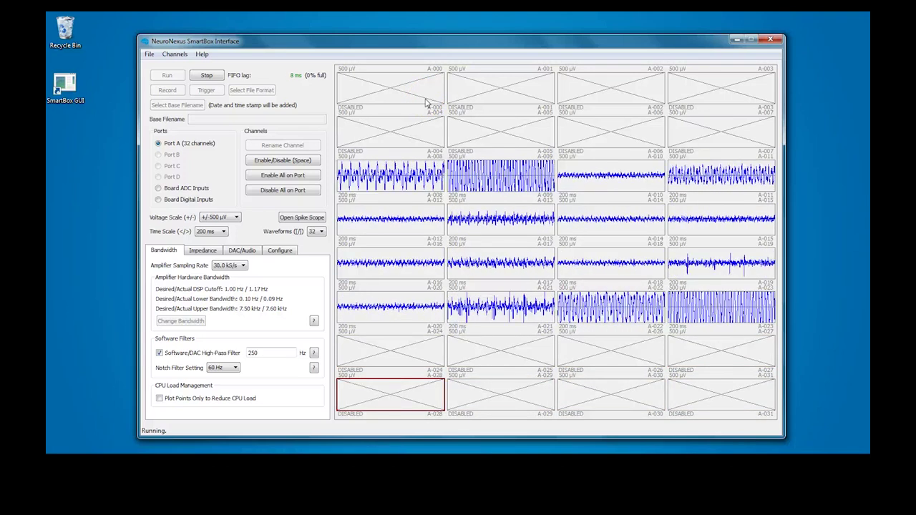
Select channel A-021, briefly disable it, then re-enable it
click(491, 307)
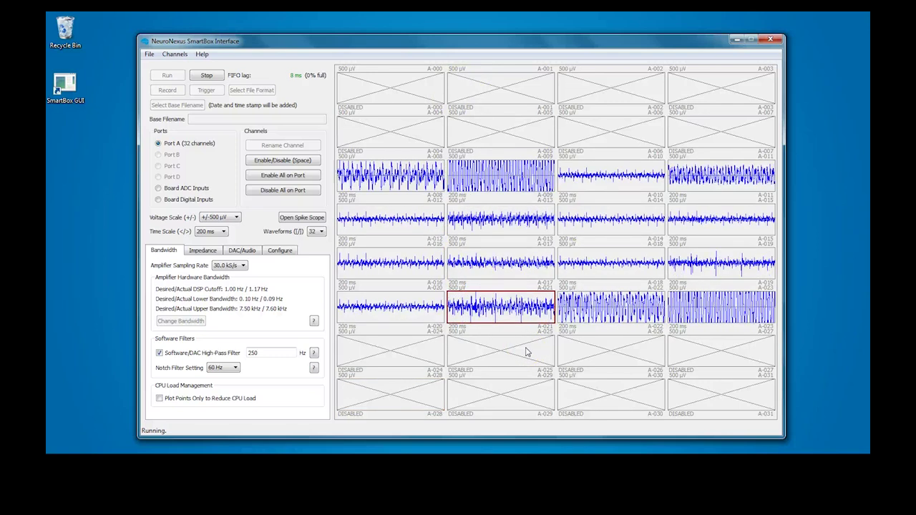
key(space)
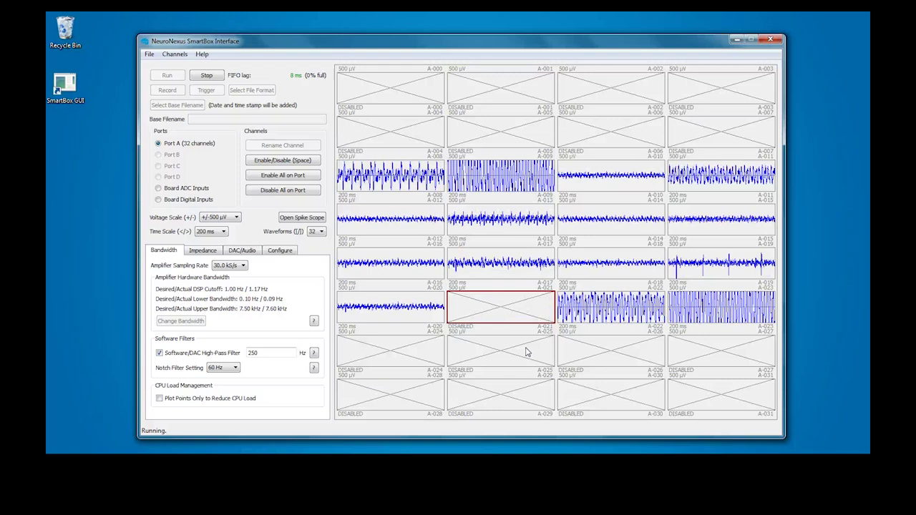
key(space)
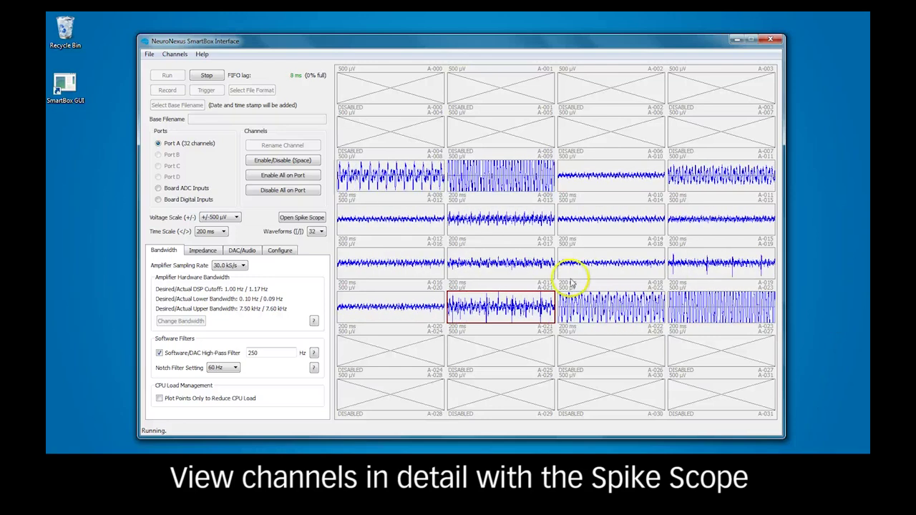
Open channel A-021's spike scope and set a trial trigger threshold around -403 µV
click(310, 221)
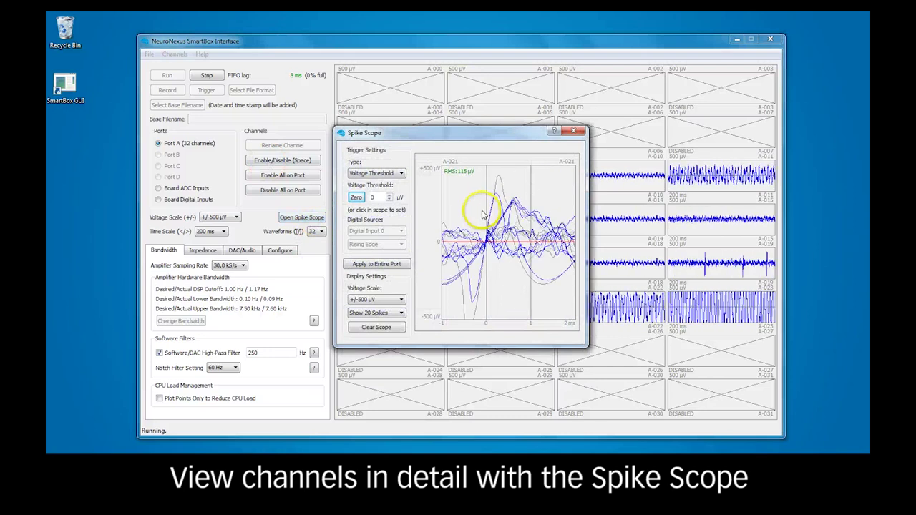
click(484, 297)
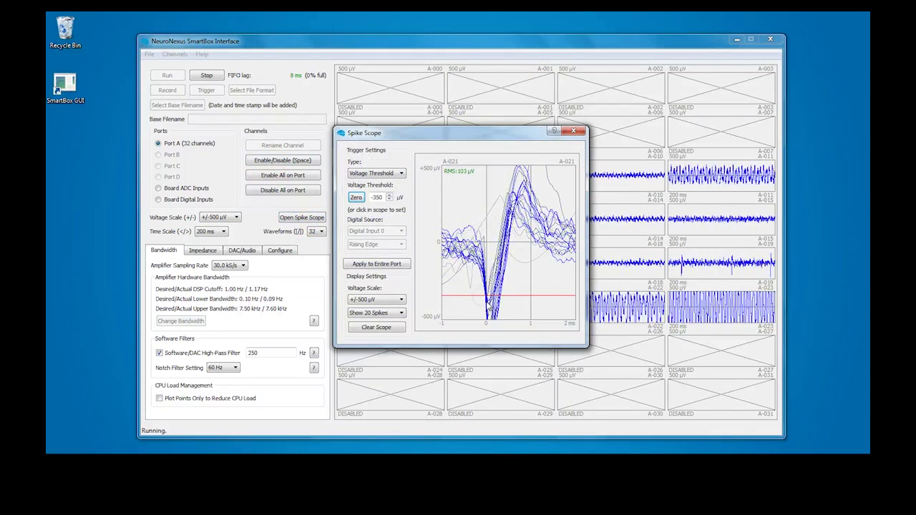
click(490, 309)
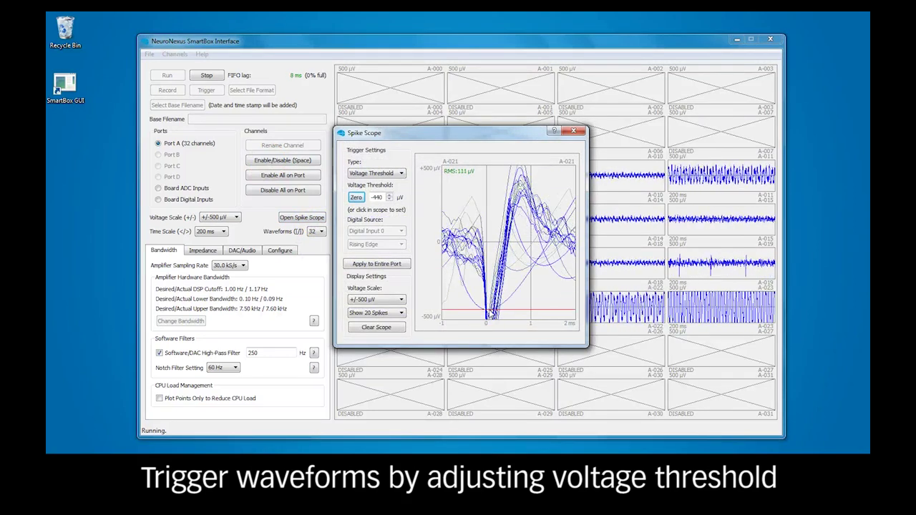
click(491, 305)
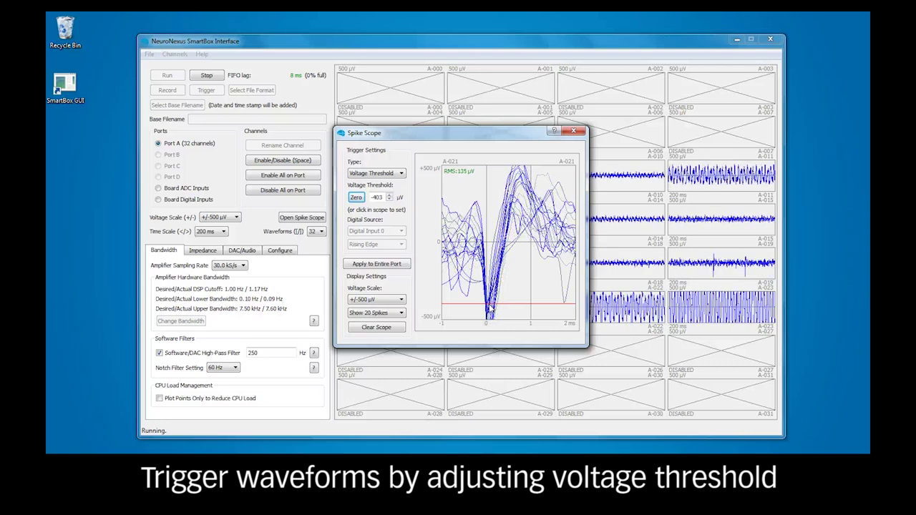
Rescale the scope to ±1000 µV, set the threshold near -686 µV, and apply it to all port channels
click(385, 298)
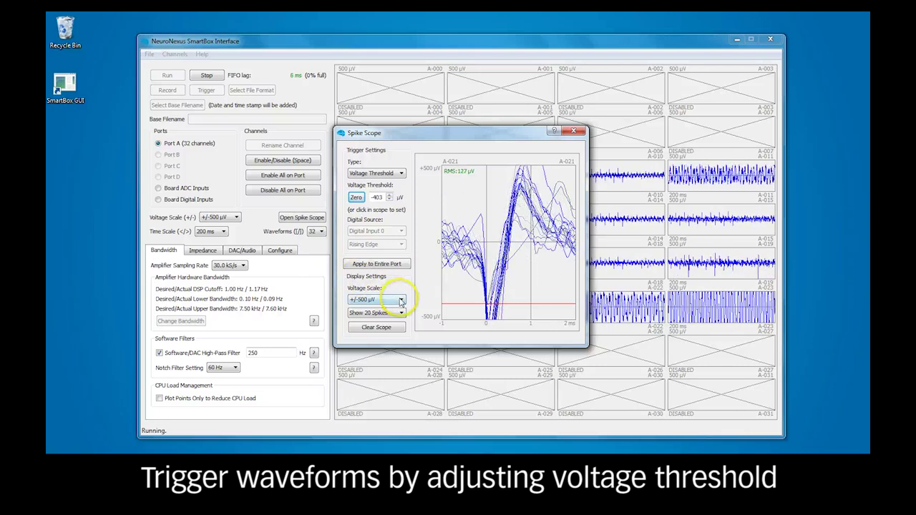
click(381, 339)
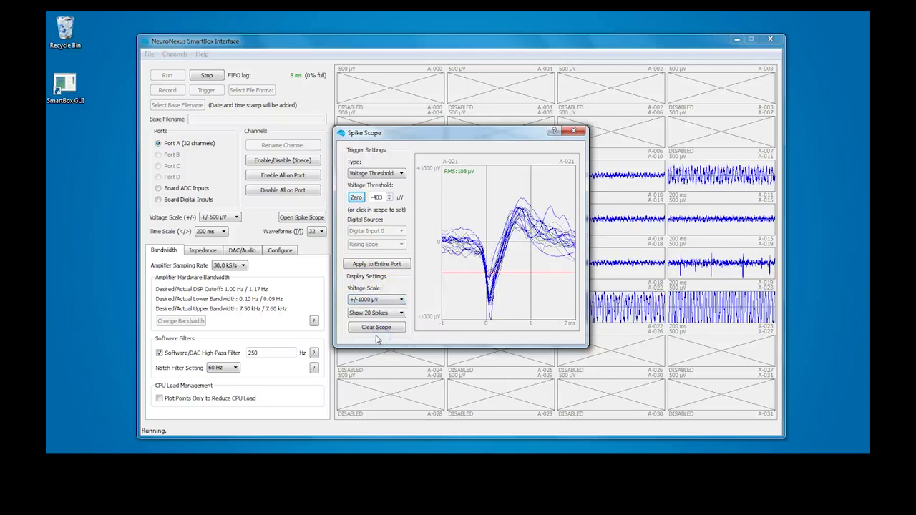
click(489, 292)
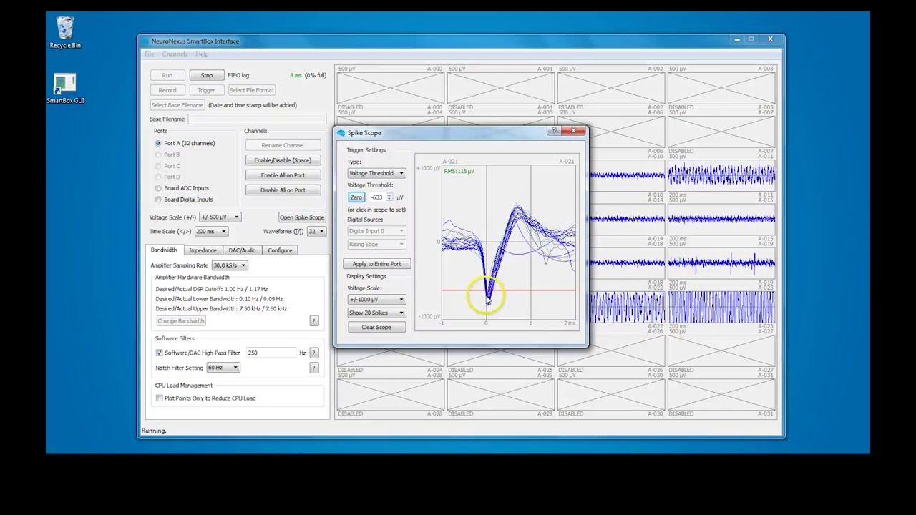
click(488, 294)
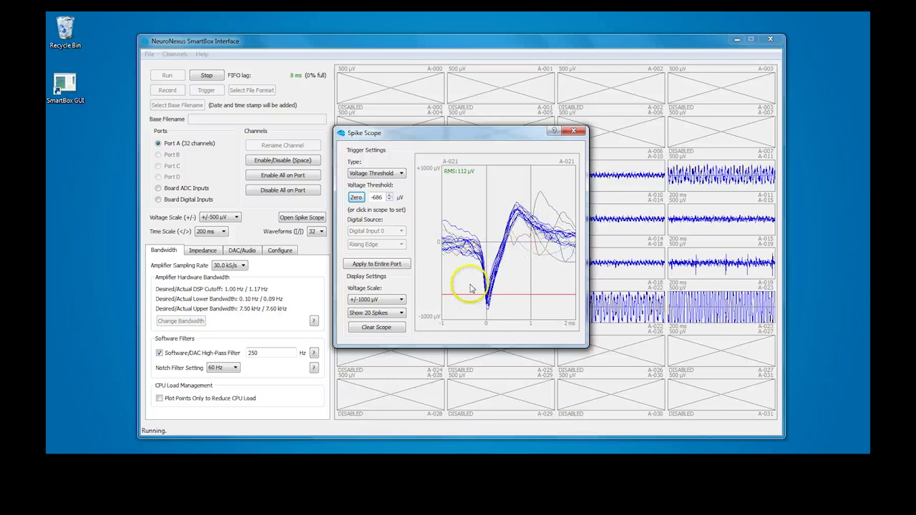
click(375, 265)
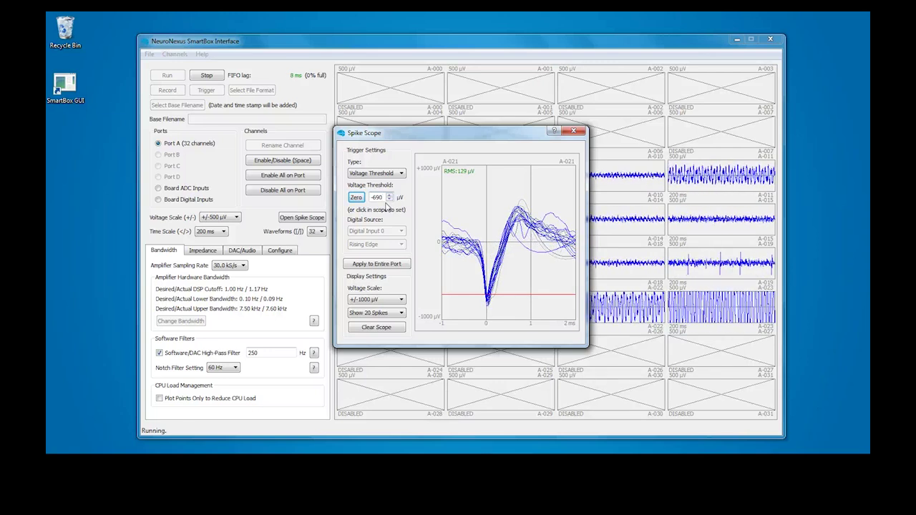
Fine-tune the trigger threshold to about -700 µV and close the spike scope
click(390, 199)
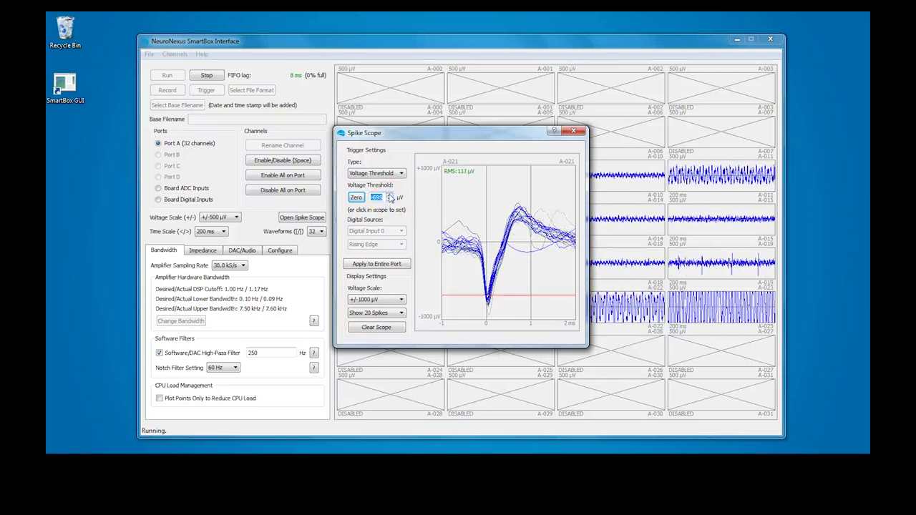
click(390, 201)
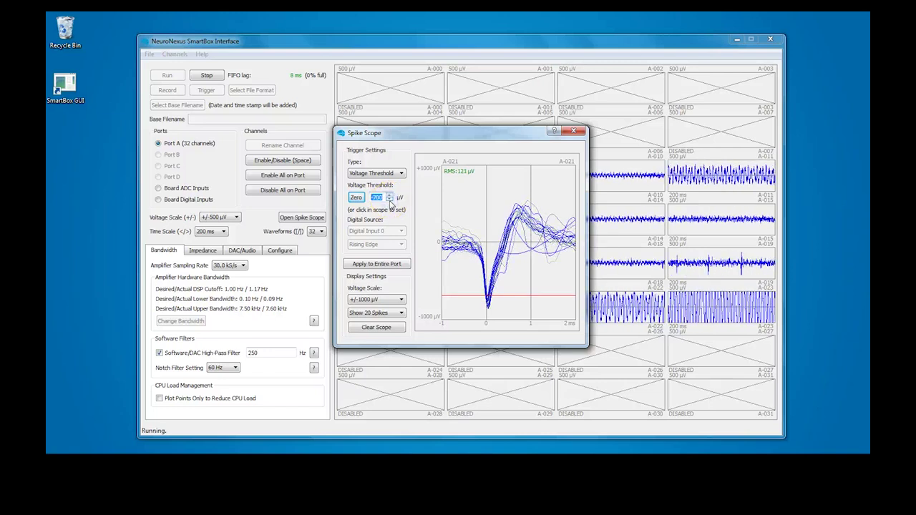
click(694, 332)
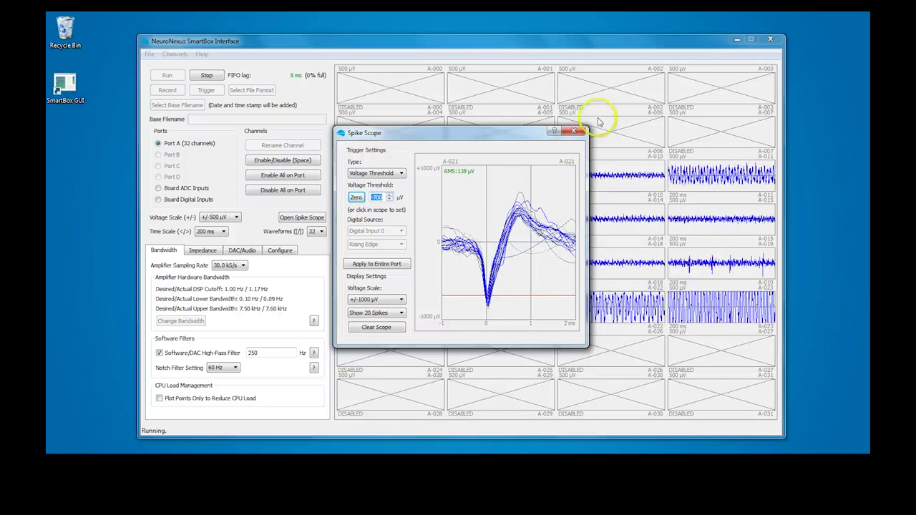
click(574, 131)
Enable DAC 1 carrying channel A-021, with 515 V/V gain and a ±200 µV noise slicer
click(243, 252)
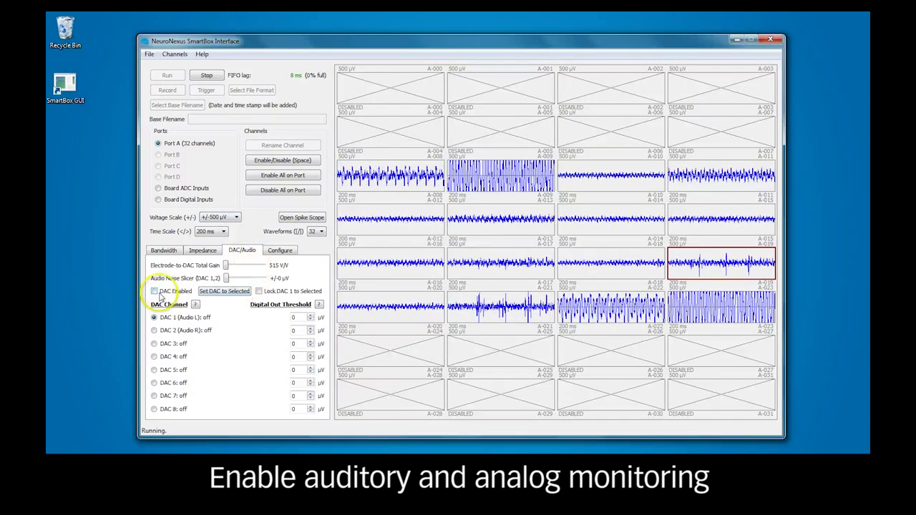
click(154, 292)
click(206, 295)
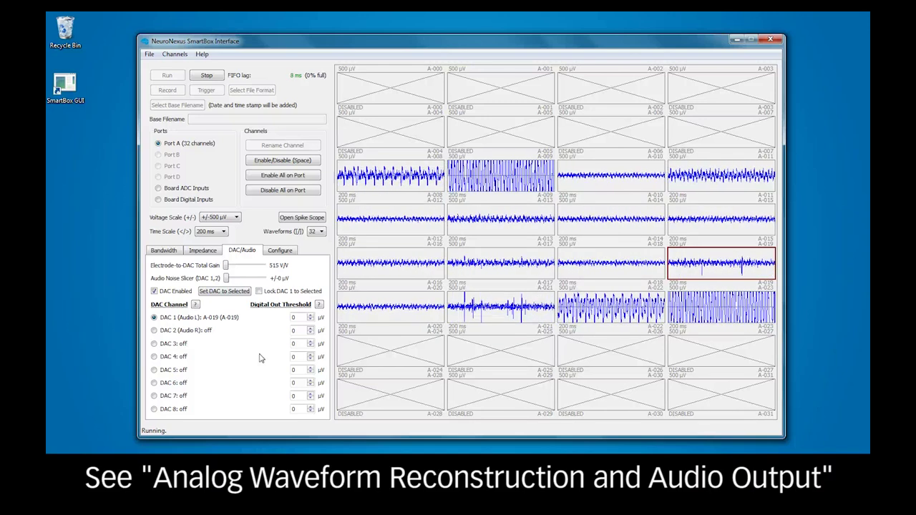
drag(226, 278, 260, 281)
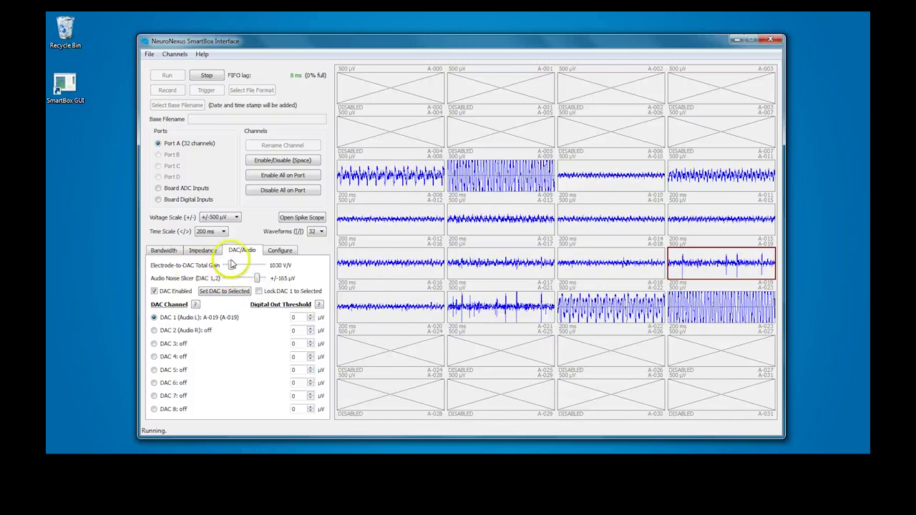
drag(235, 268, 239, 278)
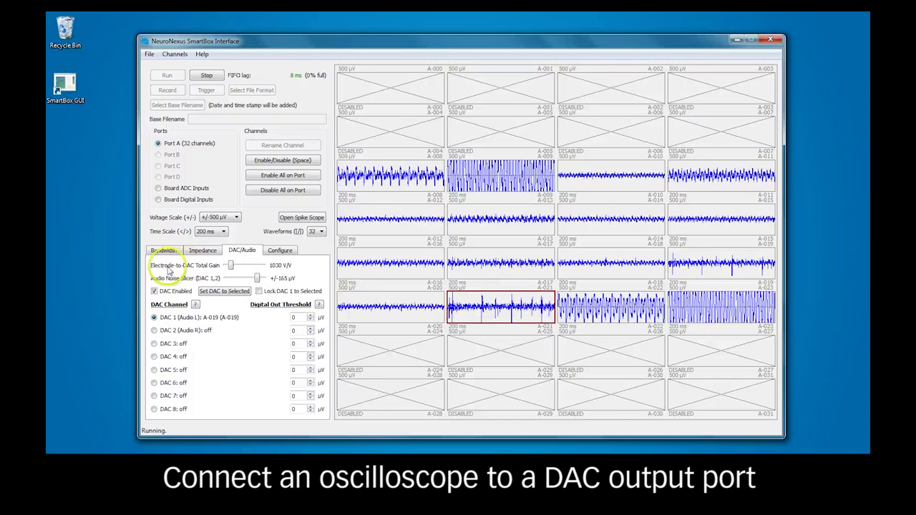
click(219, 291)
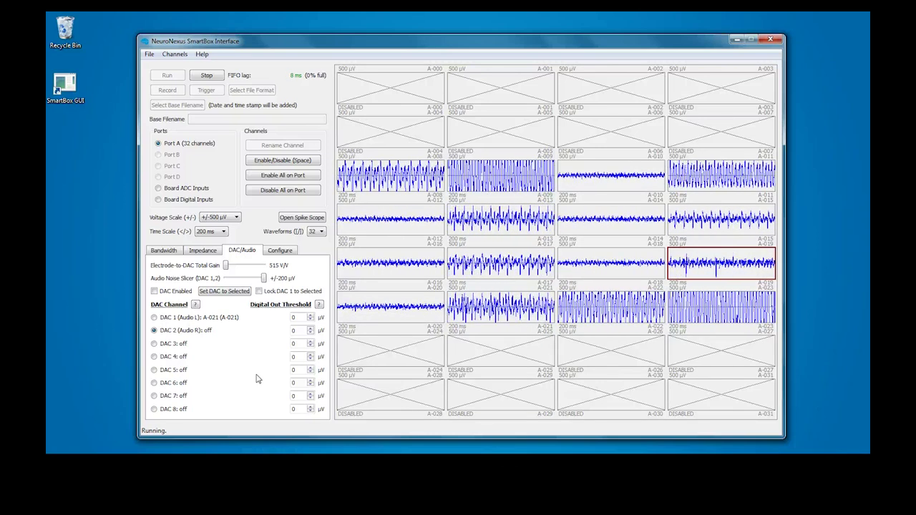
Stop acquisition and keep Traditional Intan File Format as the saved data format
click(214, 75)
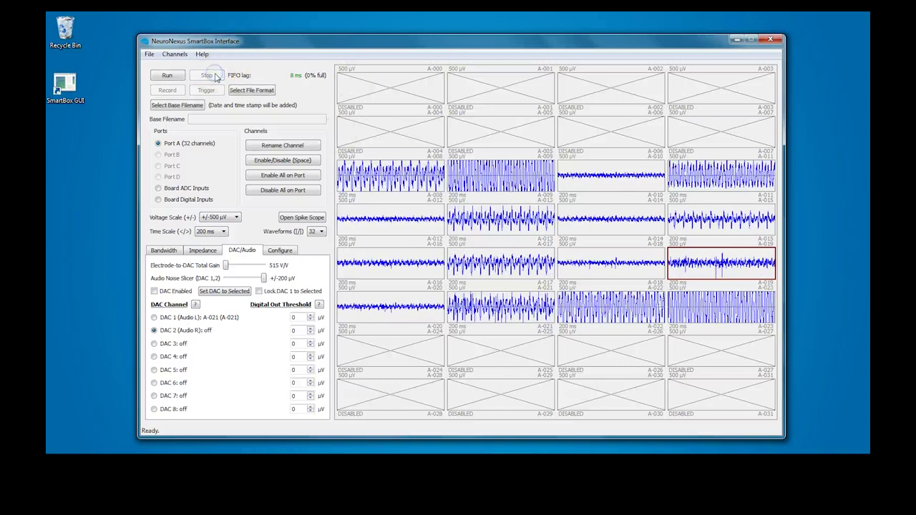
click(253, 95)
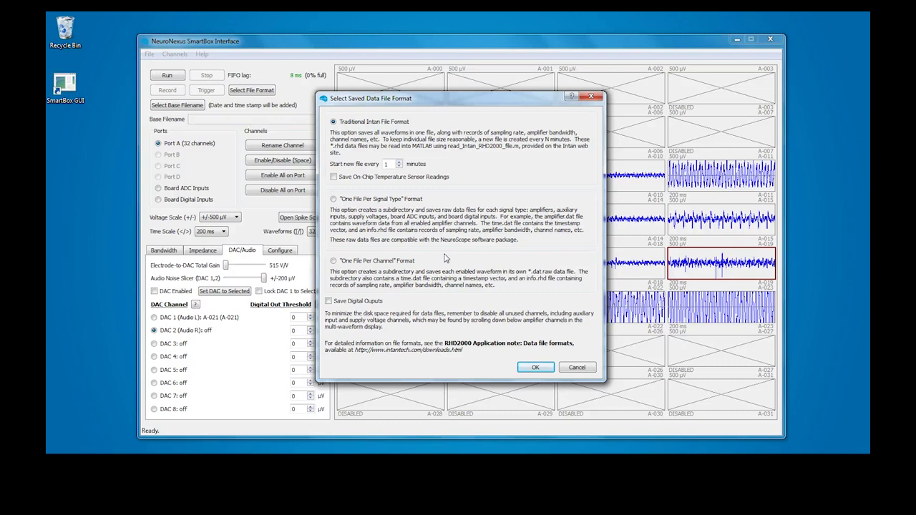
click(526, 369)
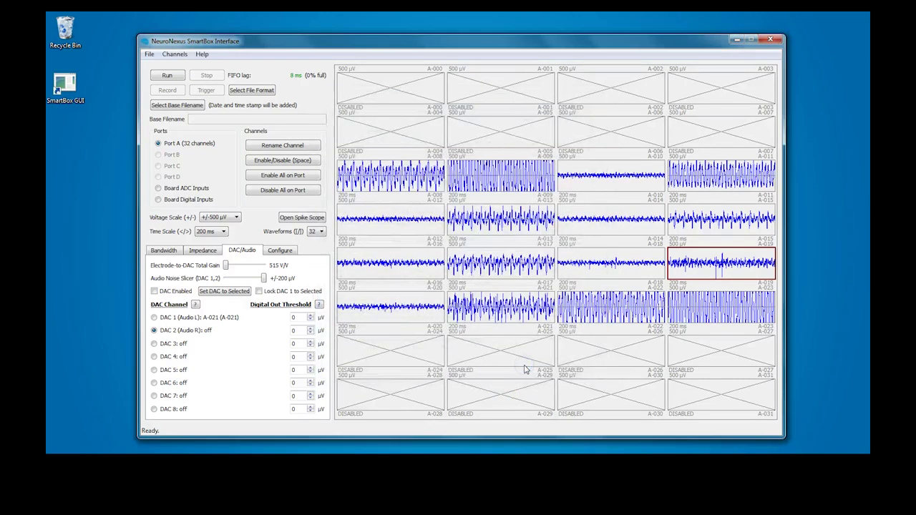
Save Recording2_140530 as the base filename and restart acquisition
click(183, 105)
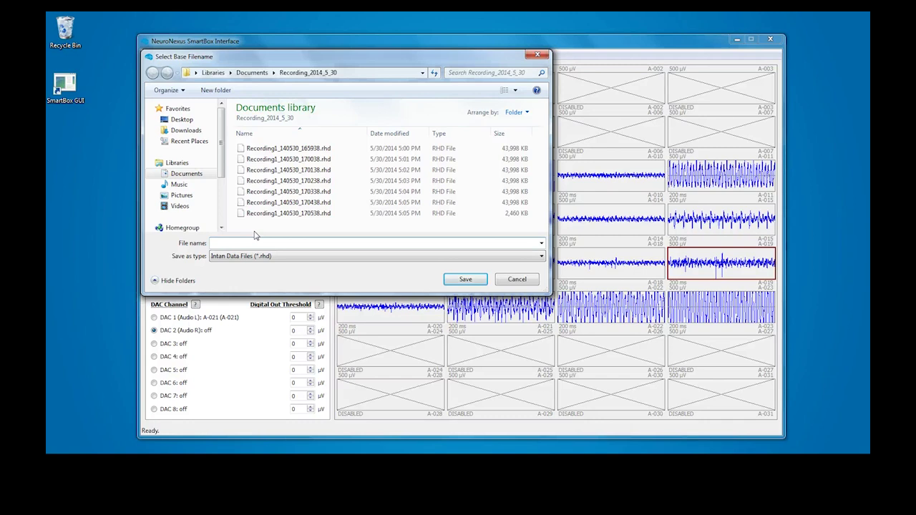
text(Recordin)
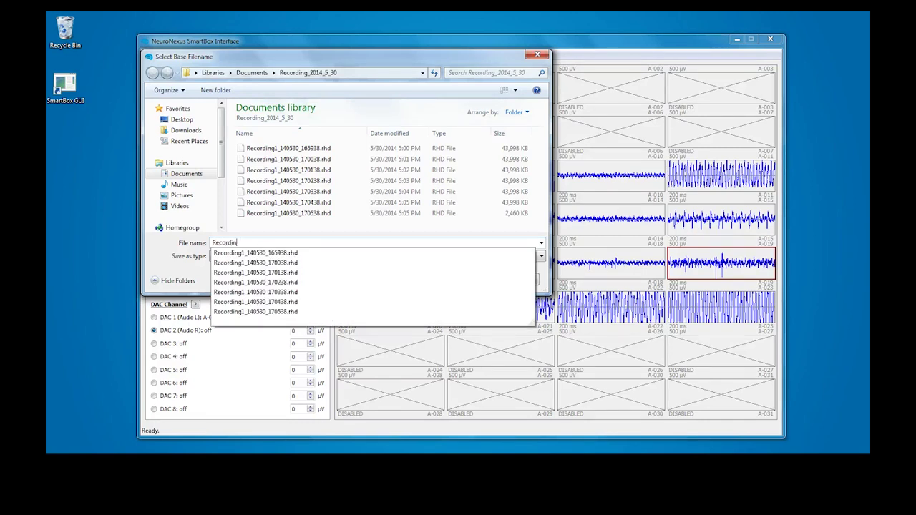
text(g2)
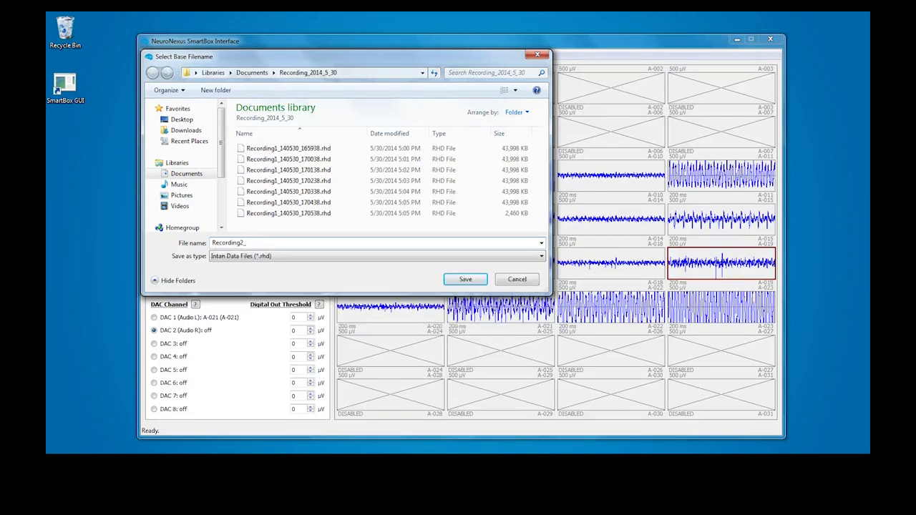
text(_140530)
click(463, 278)
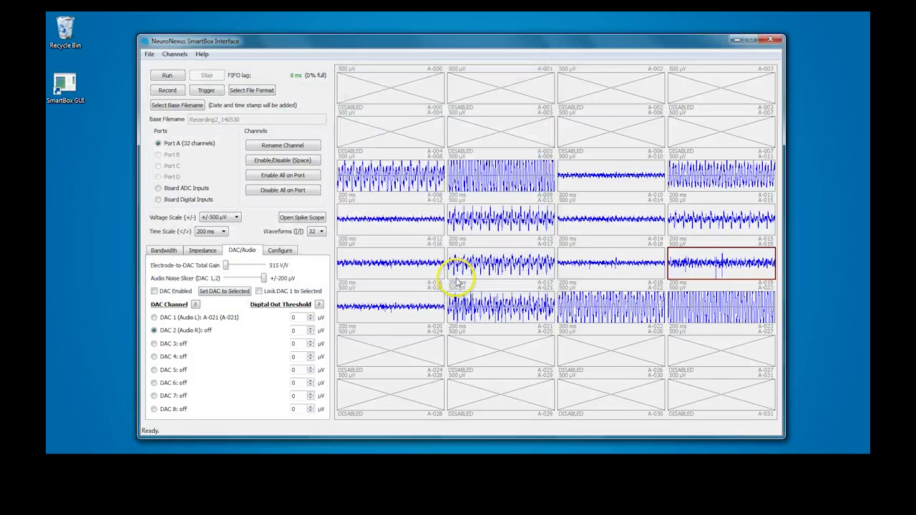
click(167, 75)
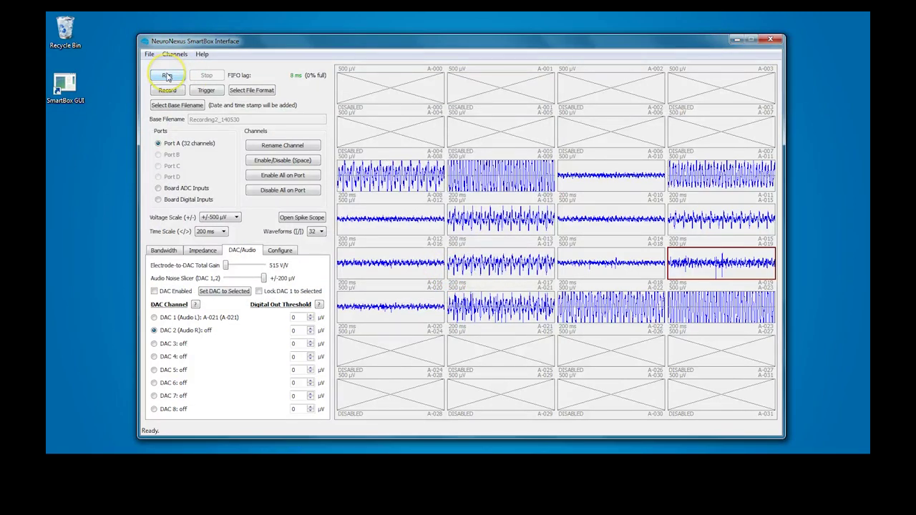
Record to Recording2_140530_140530_171351.rhd, checking spikes at a -686 µV threshold, then stop
click(167, 91)
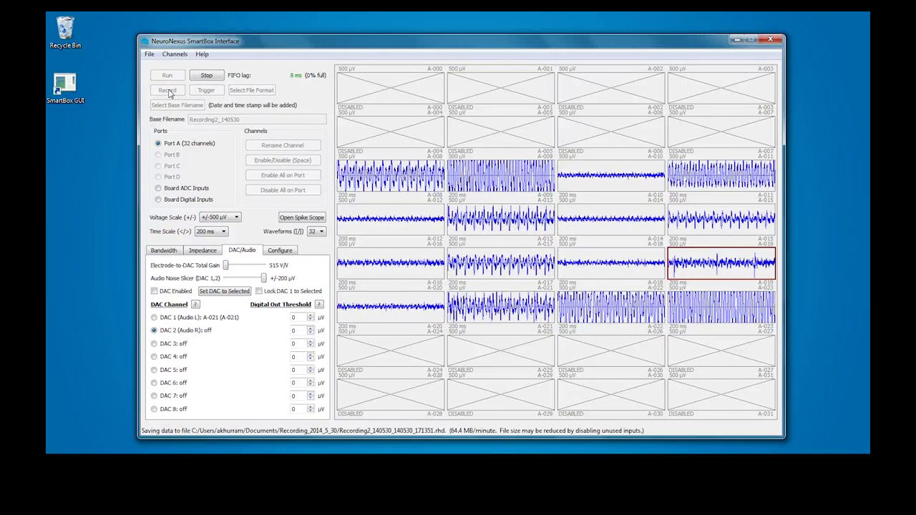
click(302, 217)
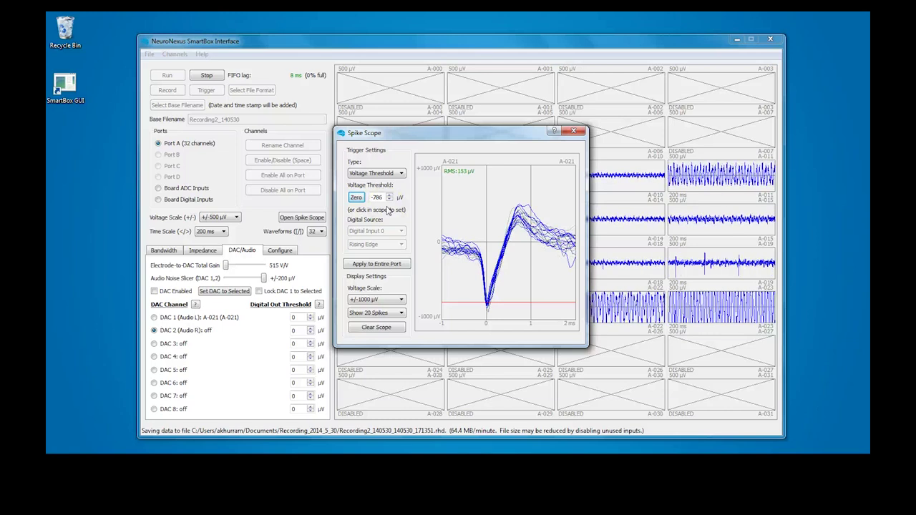
click(487, 293)
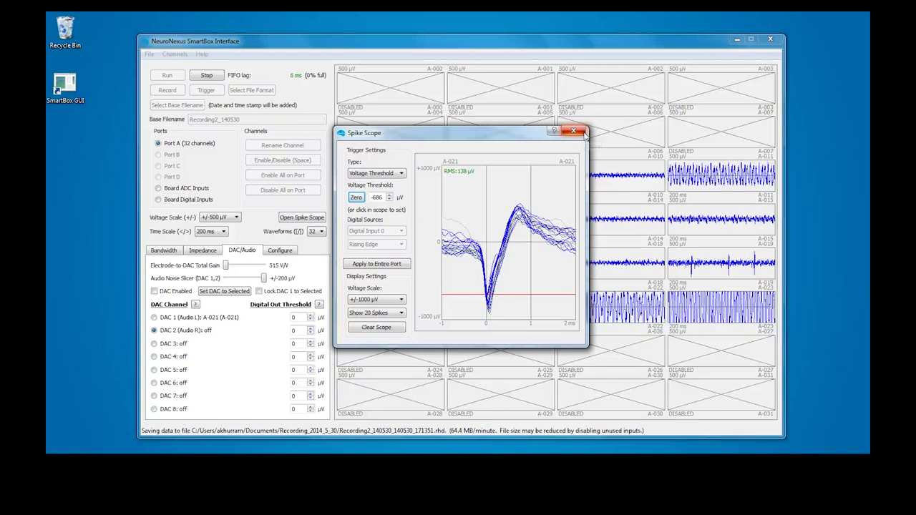
click(583, 133)
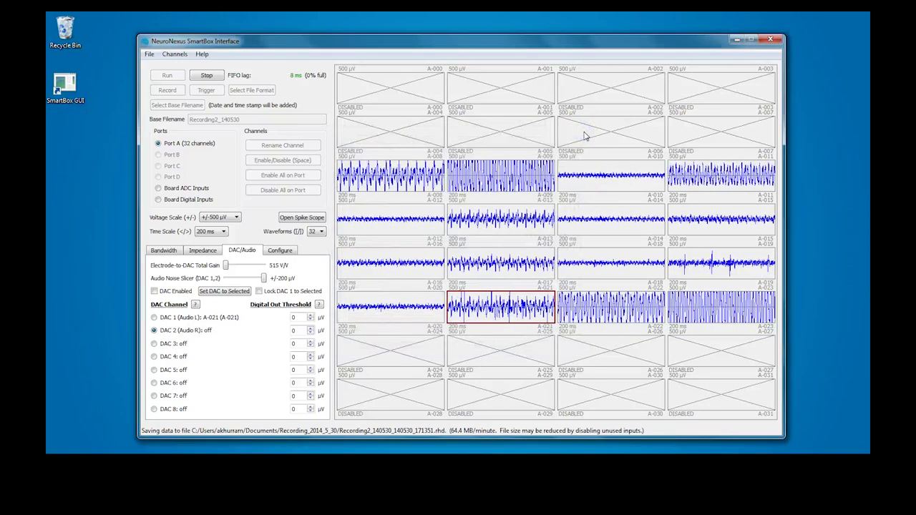
click(208, 78)
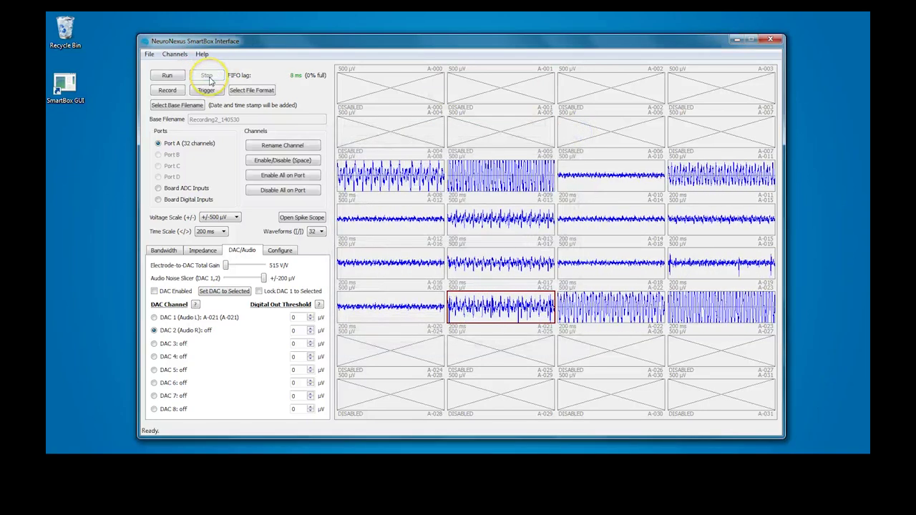